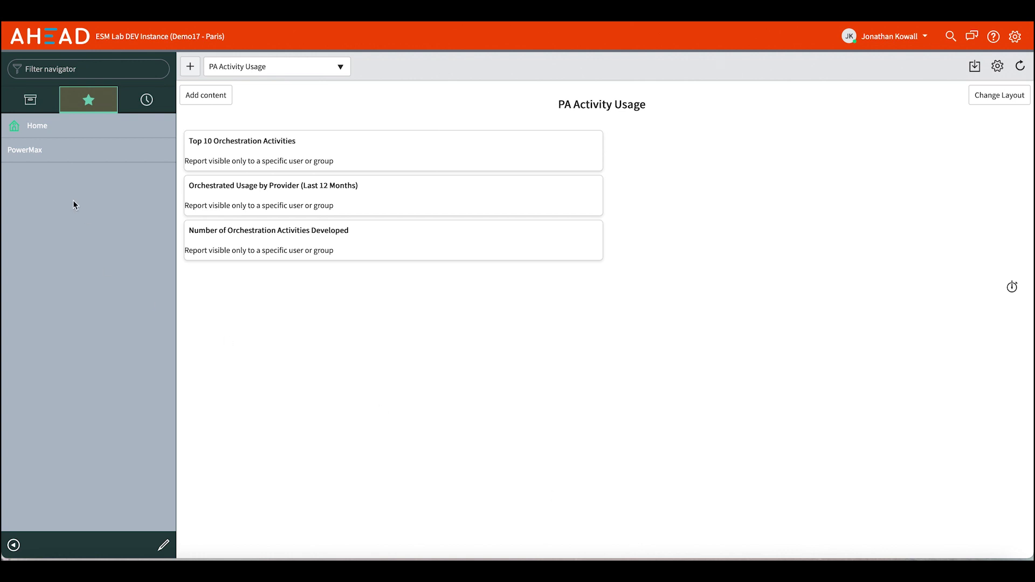
click(32, 152)
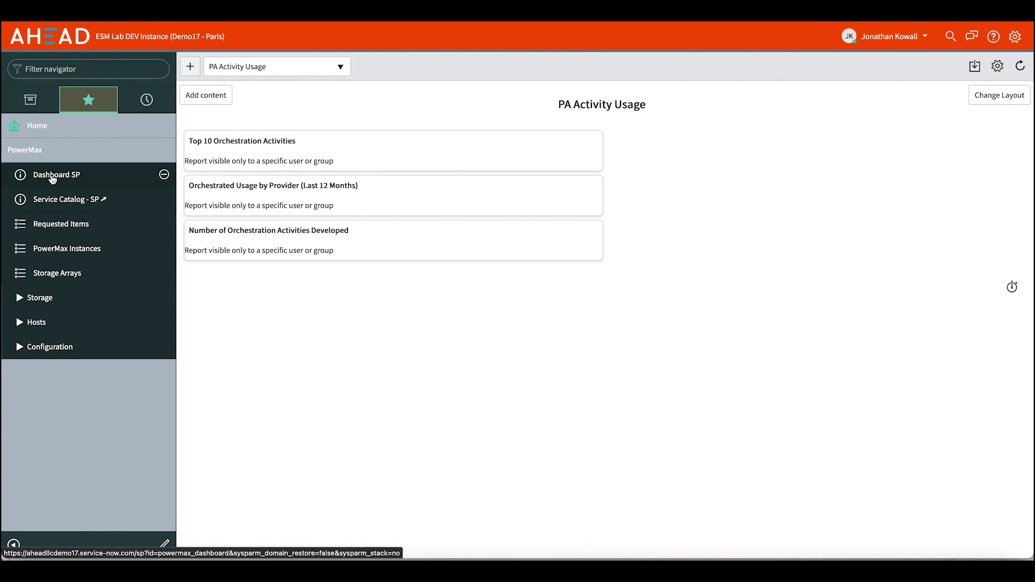
click(52, 178)
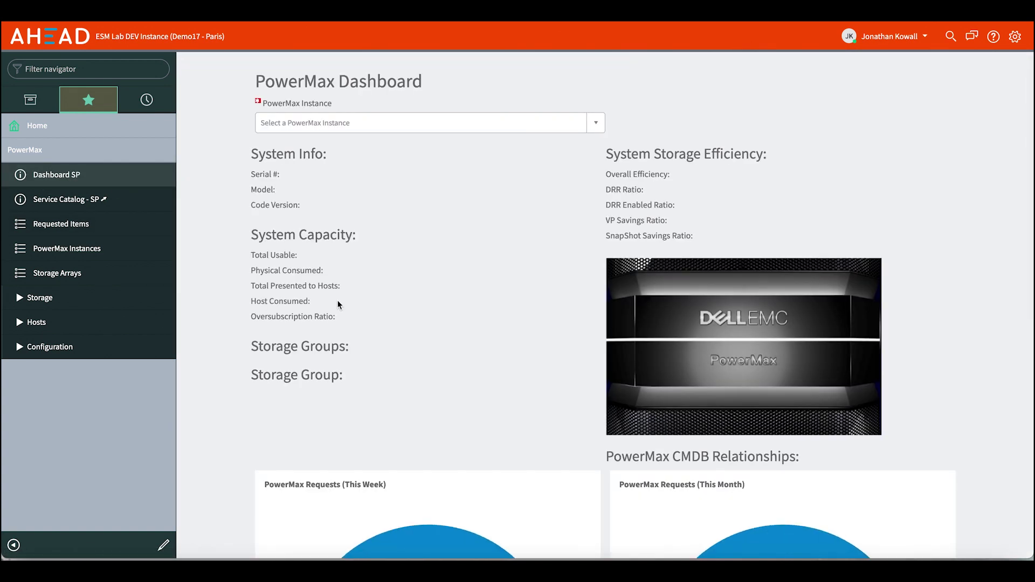
click(596, 127)
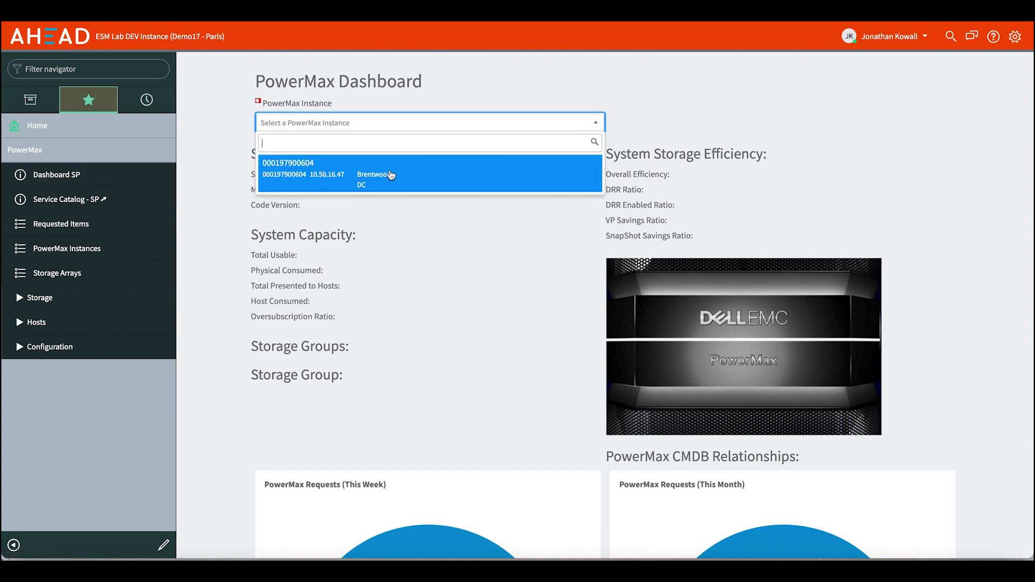
click(390, 174)
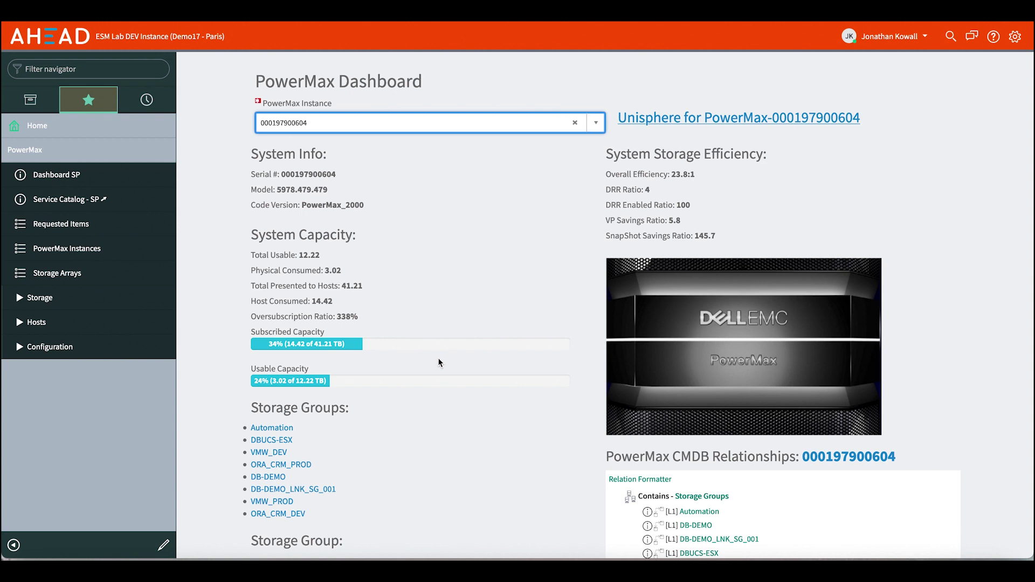
scroll(438, 357, down, 2)
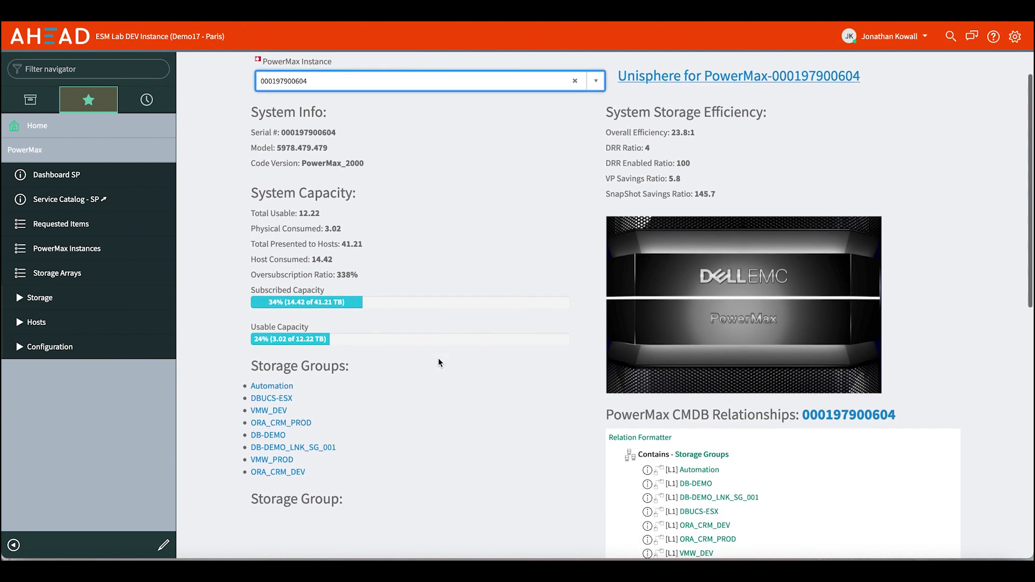
Show the DB-DEMO storage group details, then scroll down to the weekly and monthly request charts
scroll(437, 362, down, 1)
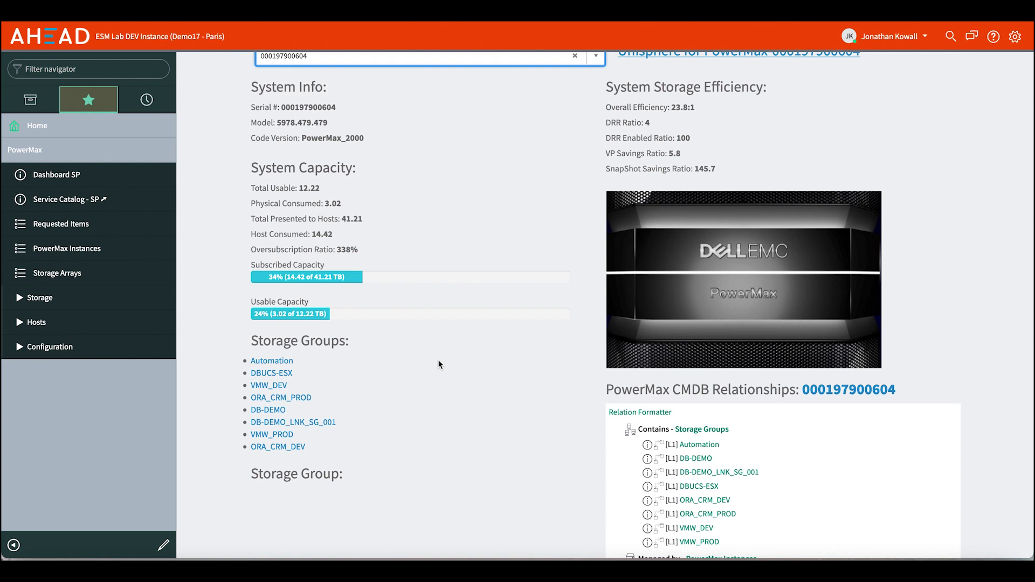
scroll(440, 364, down, 1)
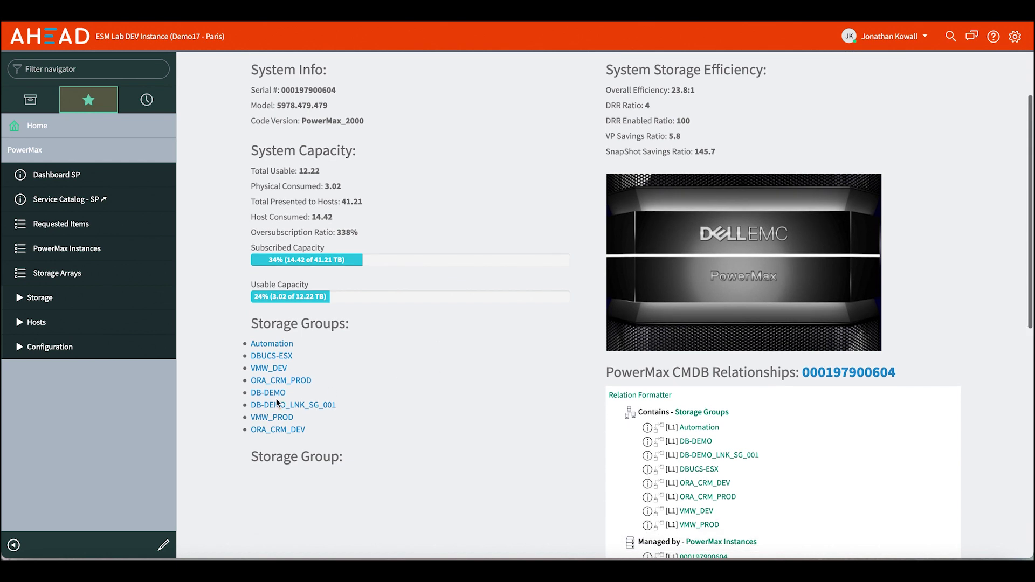
click(268, 392)
scroll(204, 355, down, 3)
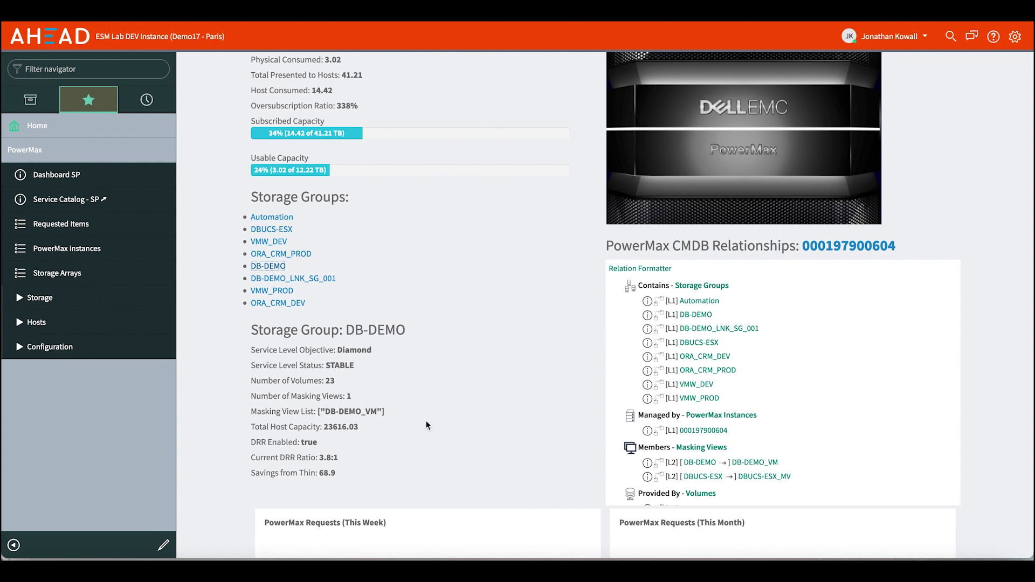
scroll(445, 421, down, 5)
scroll(444, 419, down, 1)
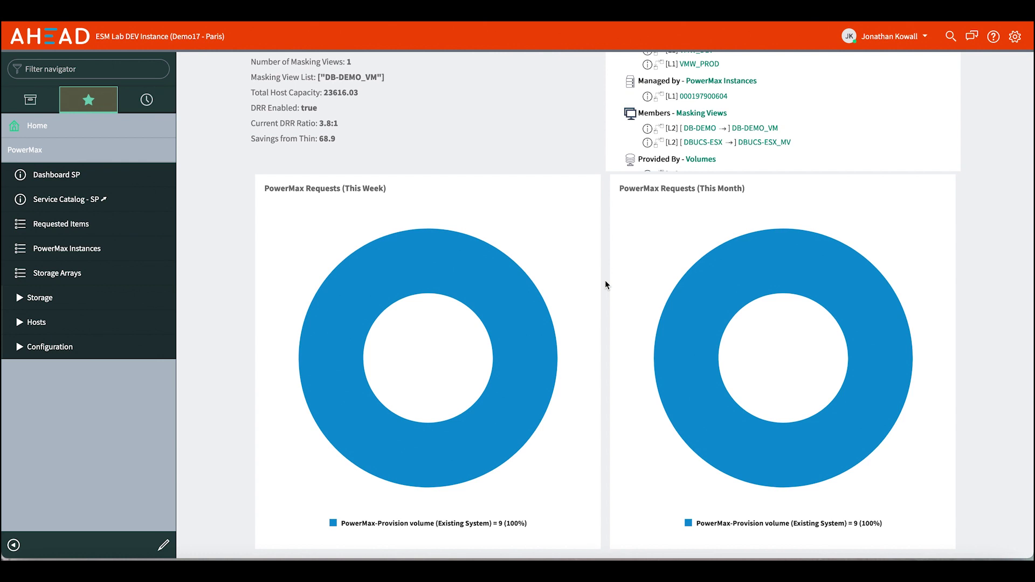
Browse the Relation Formatter list and open the DB-DEMO storage group record
scroll(605, 283, up, 5)
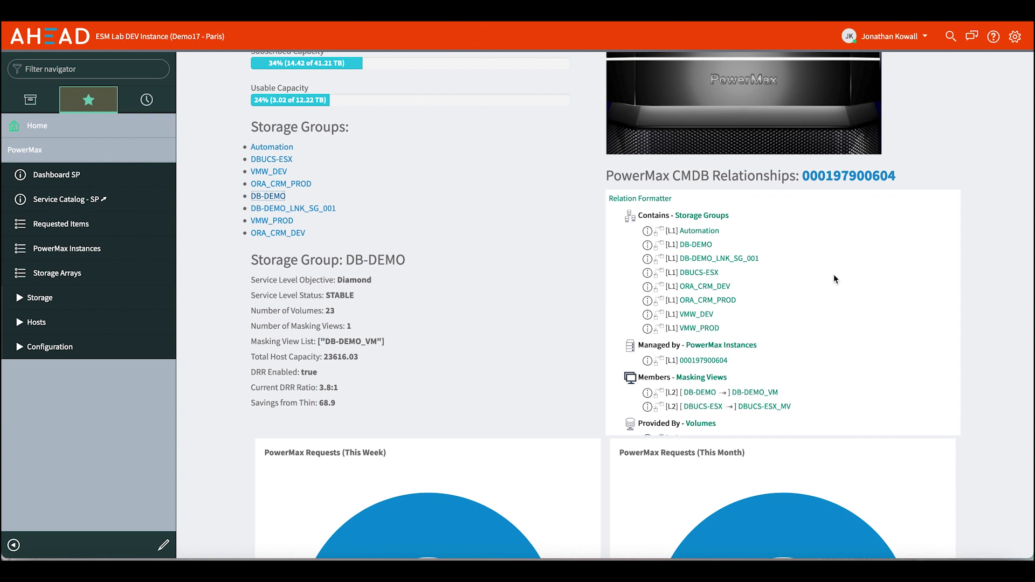
scroll(811, 288, down, 5)
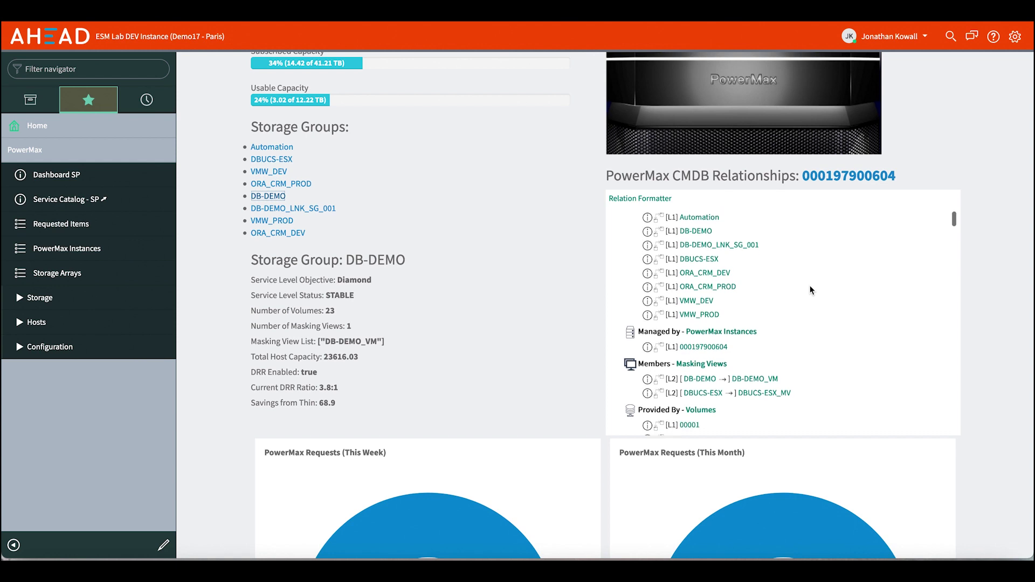
scroll(811, 290, down, 10)
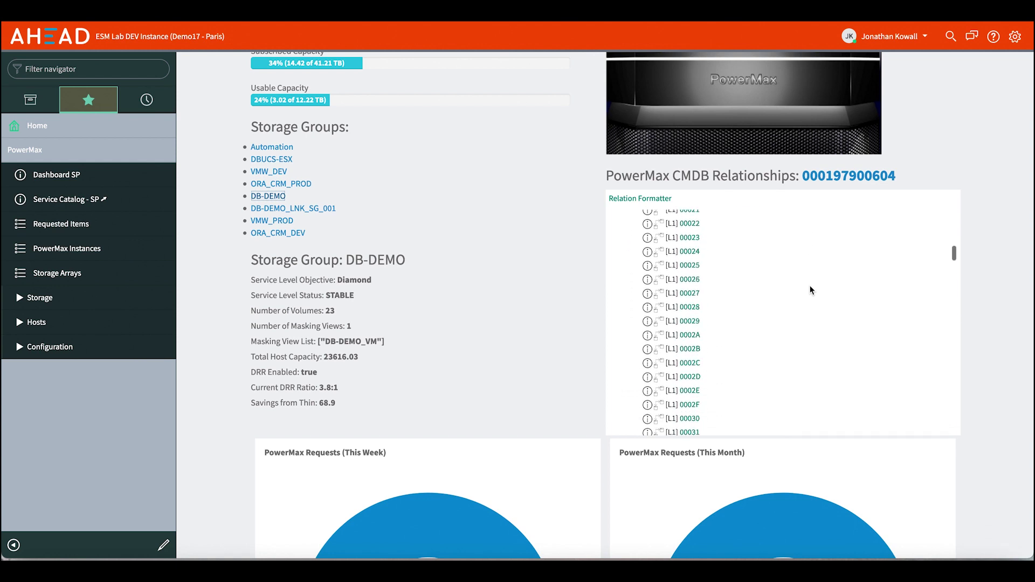
scroll(812, 291, down, 12)
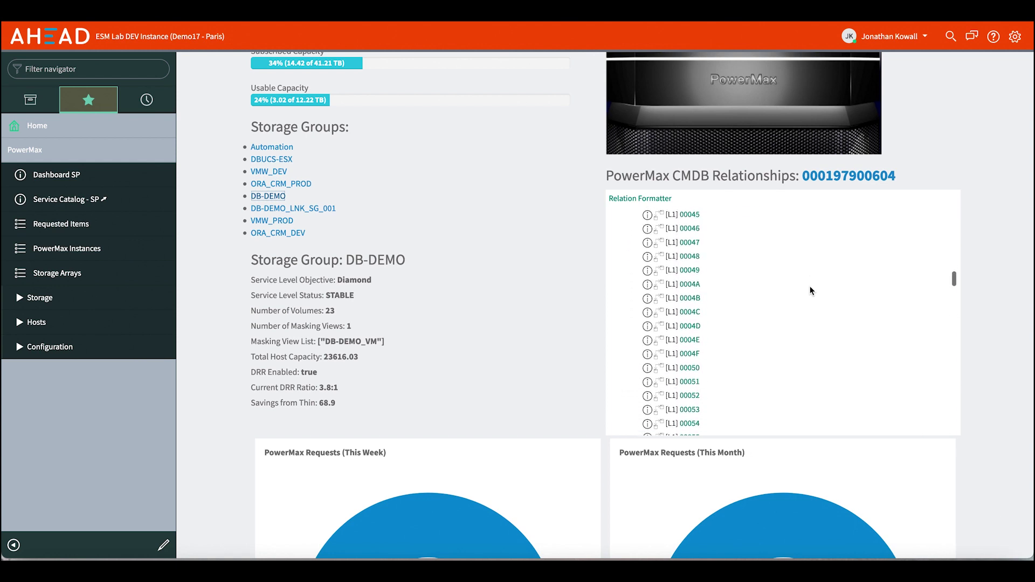
scroll(811, 290, down, 12)
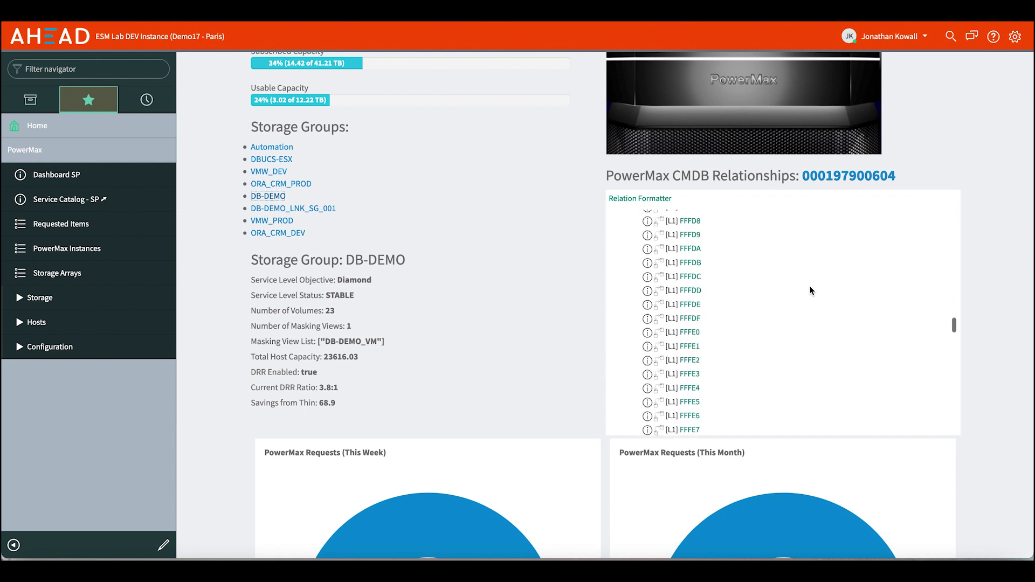
scroll(811, 290, down, 5)
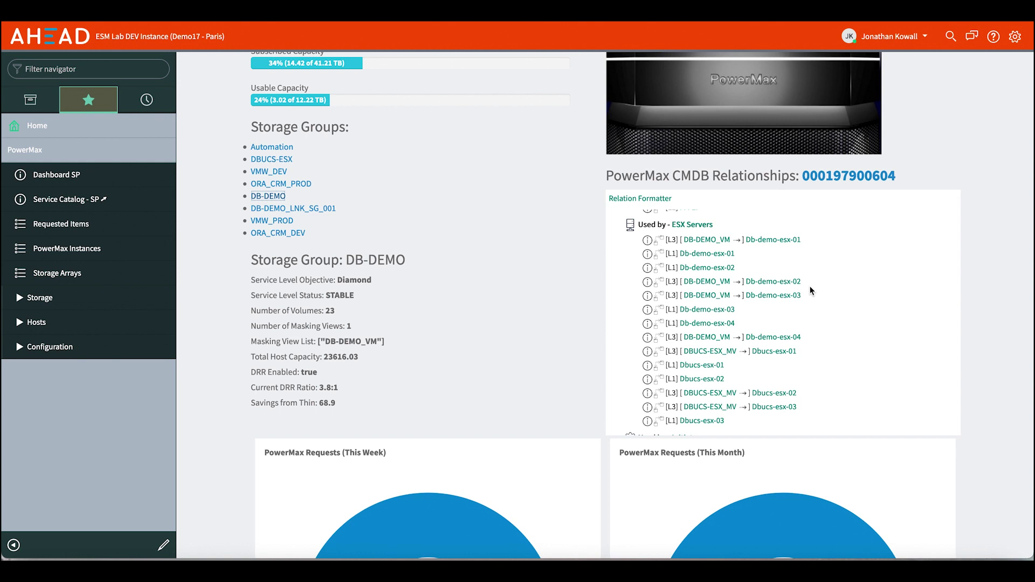
scroll(810, 290, up, 15)
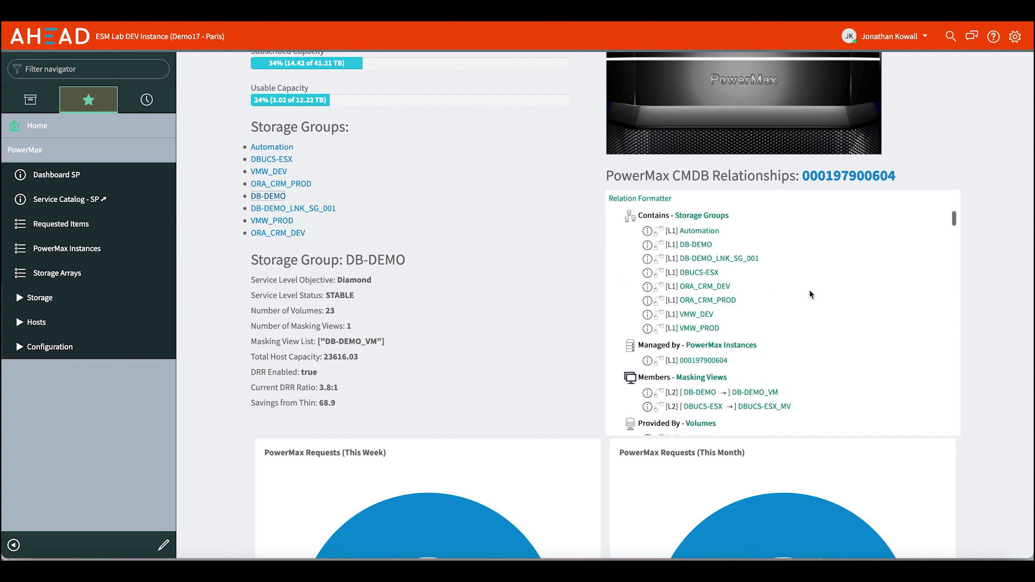
click(709, 247)
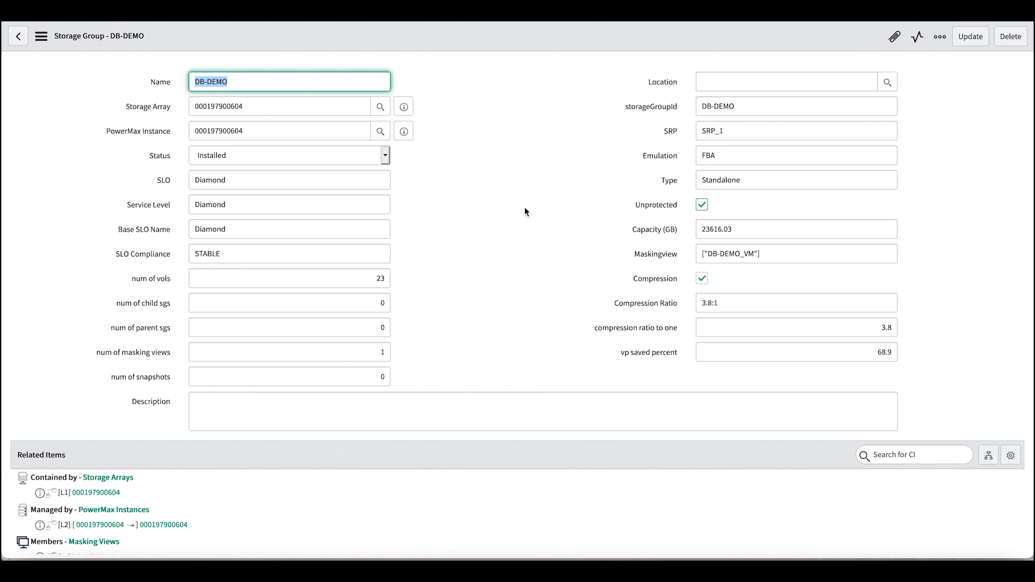
Scroll to DB-DEMO's Related Items: masking view DB-DEMO_VM, four ESX servers and initiators
scroll(525, 211, down, 7)
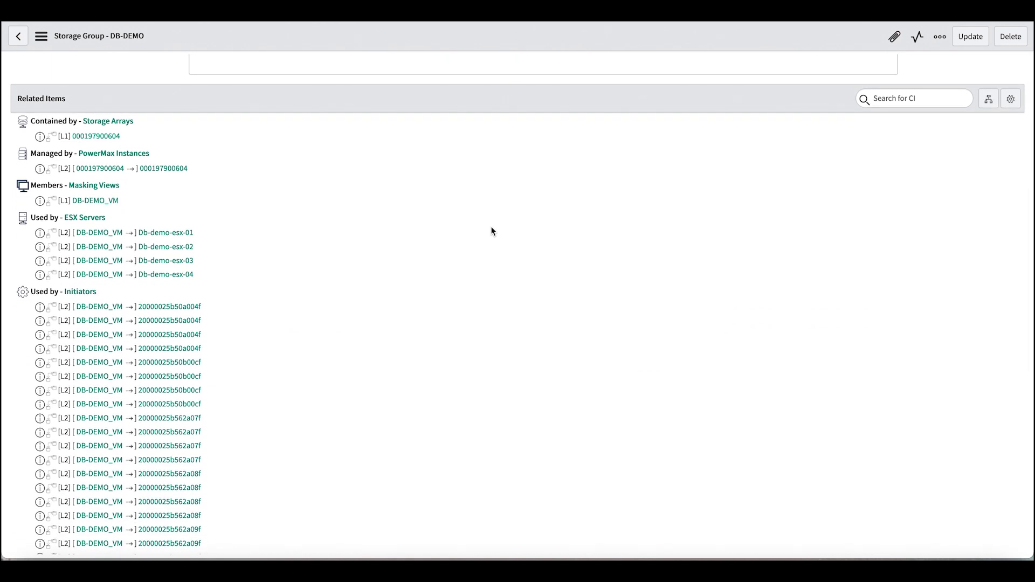
Return from the DB-DEMO storage group record to the PowerMax dashboard
scroll(491, 230, down, 1)
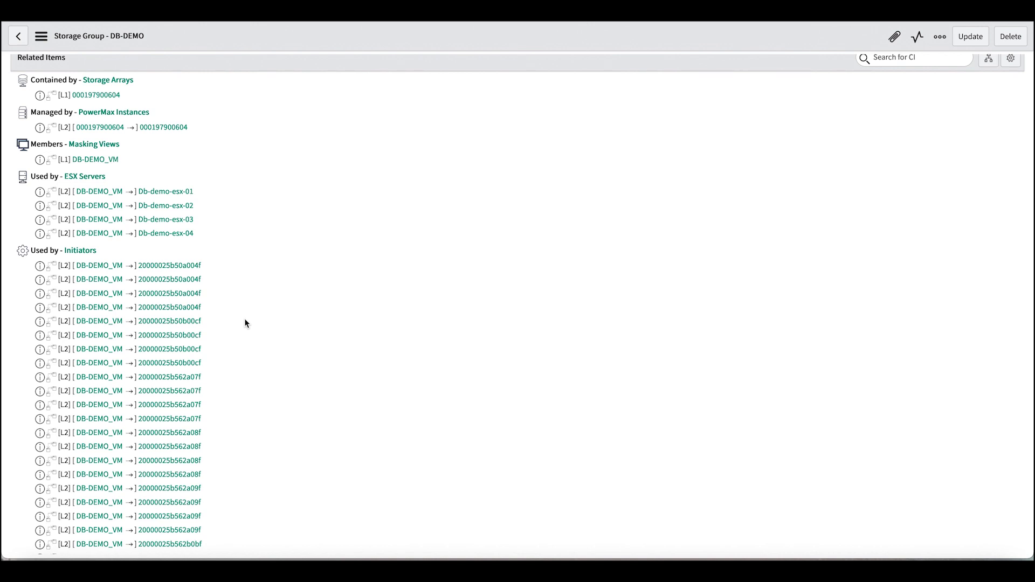
scroll(245, 321, up, 5)
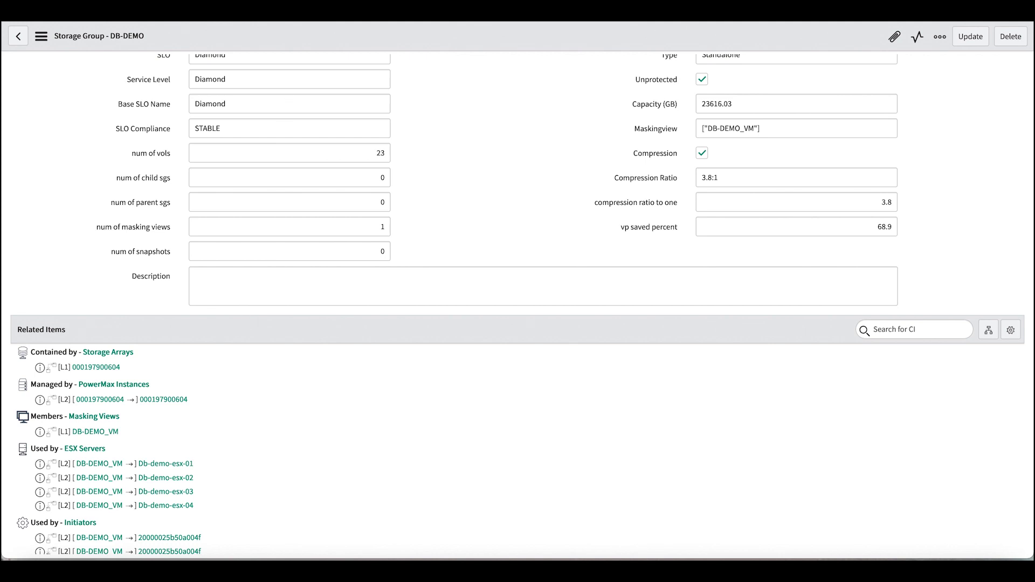
key(alt+Left)
scroll(276, 279, up, 1)
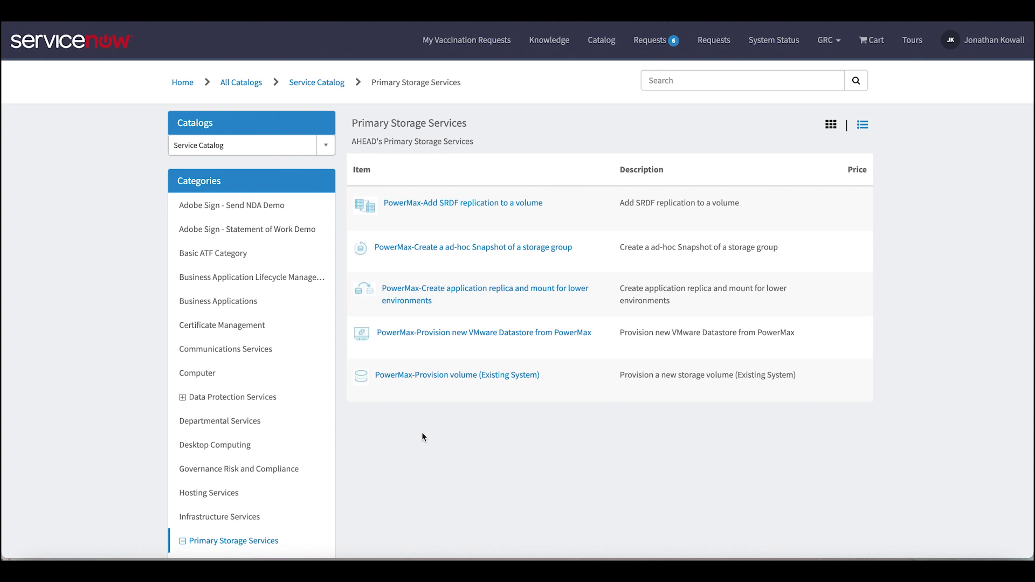
Open the PowerMax-Provision volume (Existing System) order form
click(455, 381)
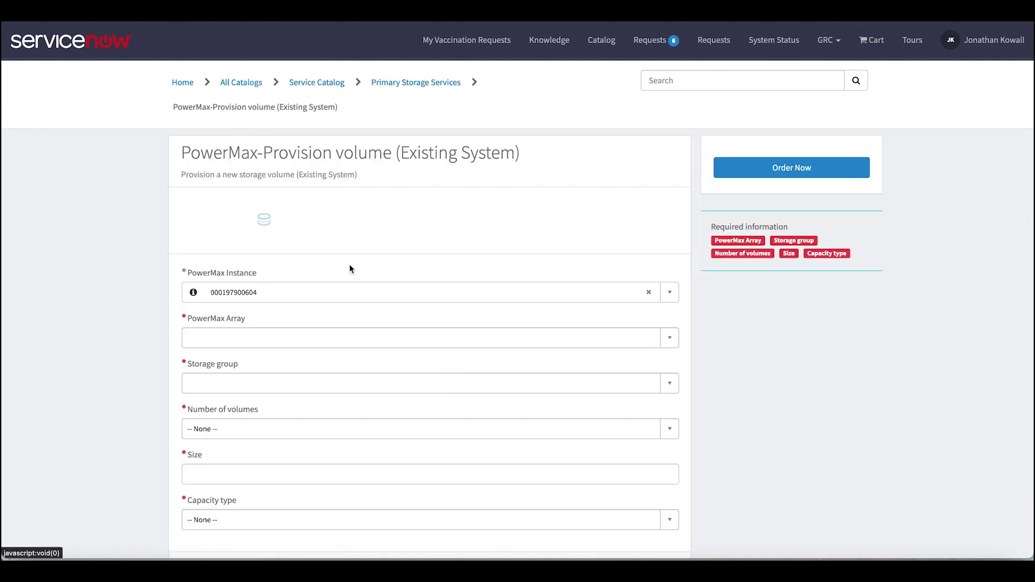
scroll(349, 264, down, 1)
click(350, 305)
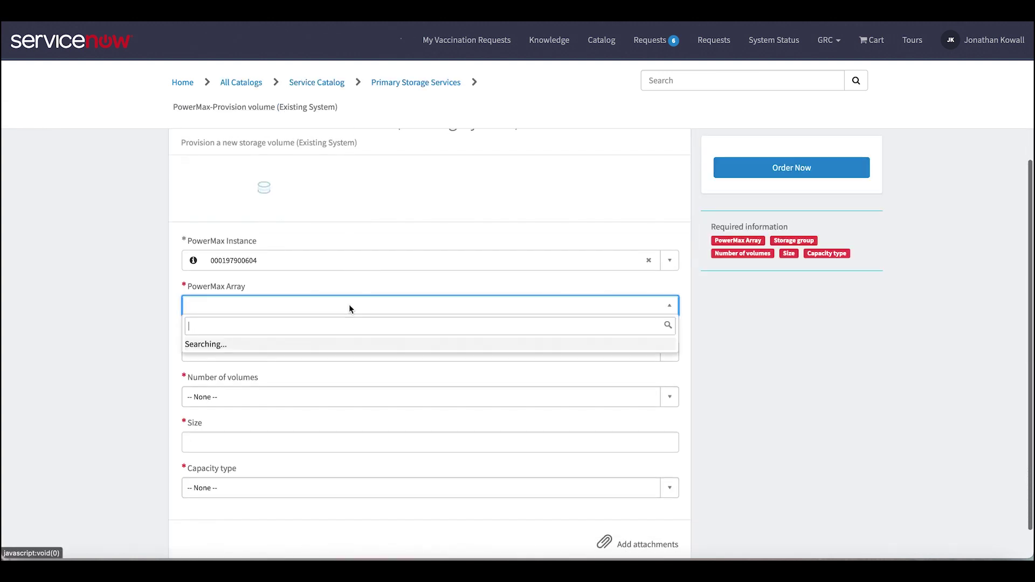
click(333, 346)
click(328, 353)
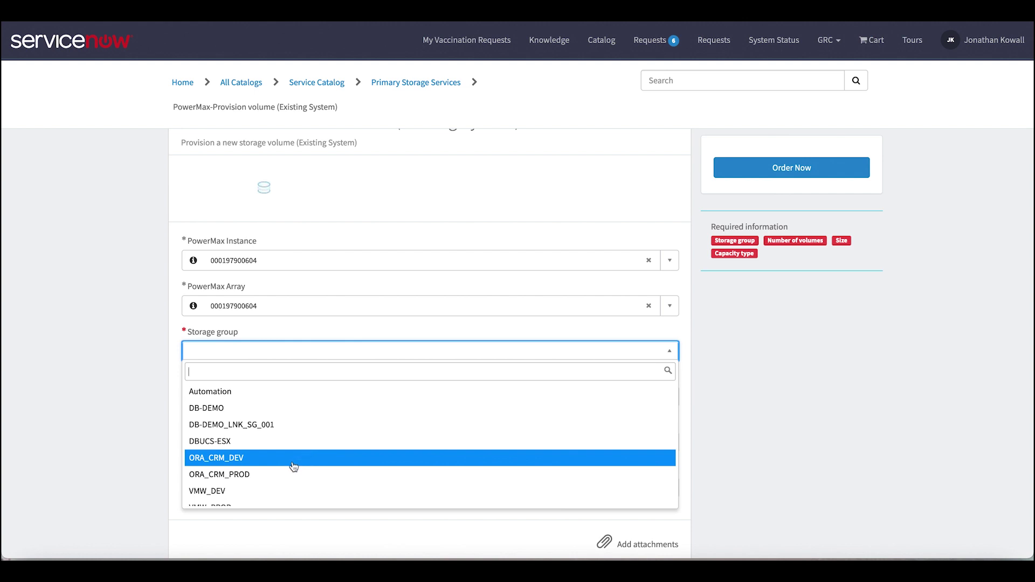
click(250, 474)
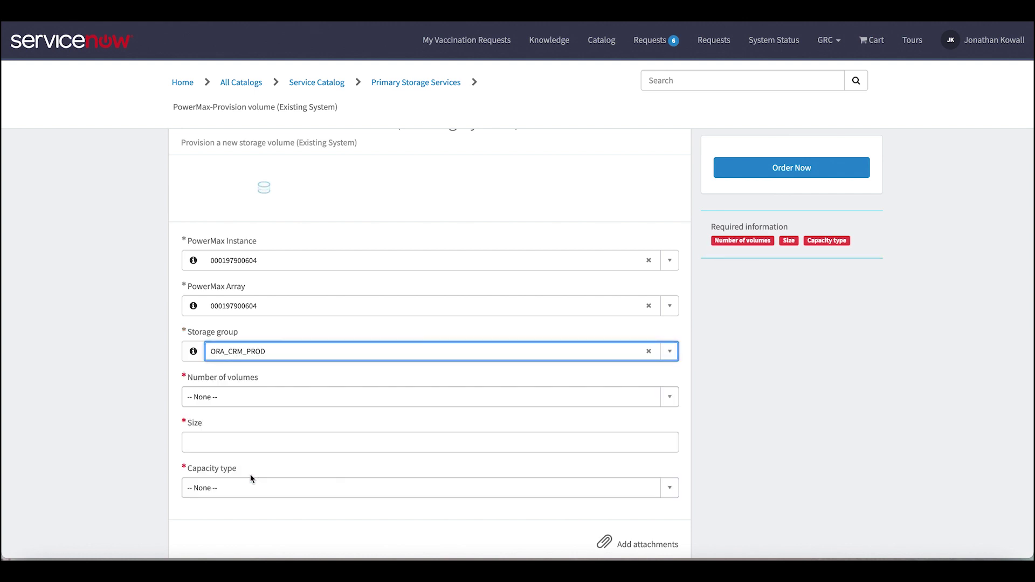
Request 4 volumes of 111 GB and submit the order
click(218, 400)
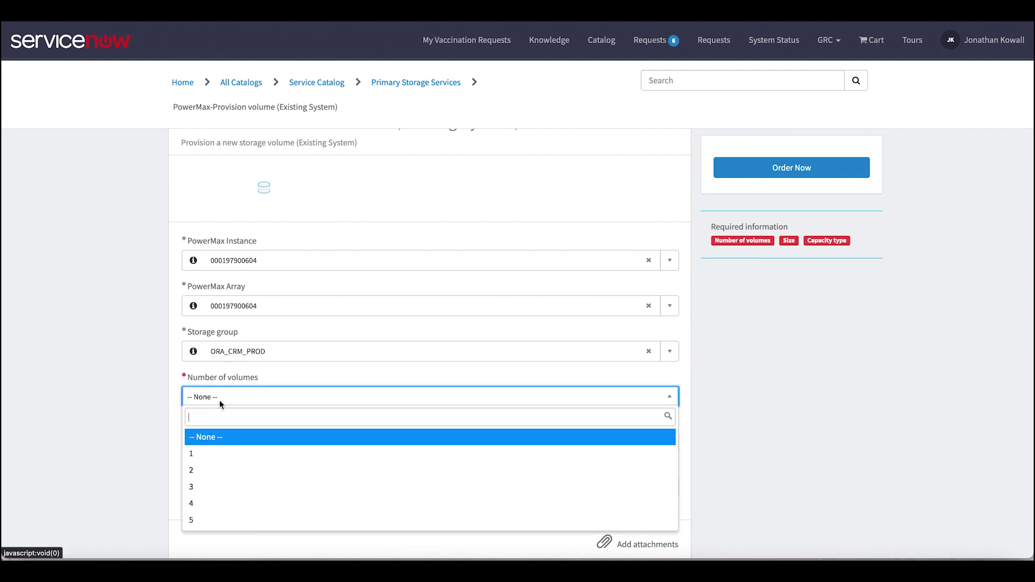
click(201, 503)
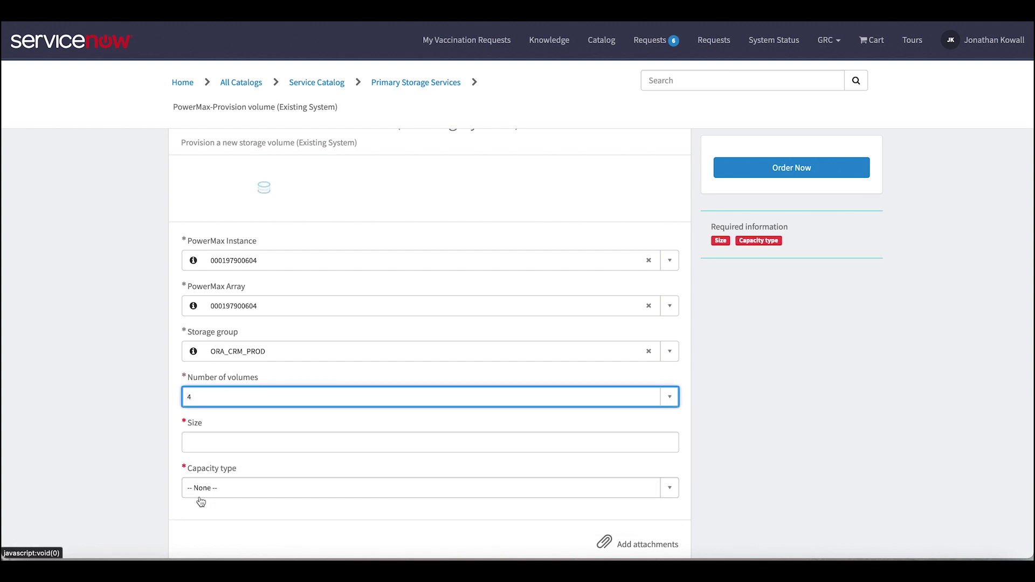
click(206, 443)
text(111)
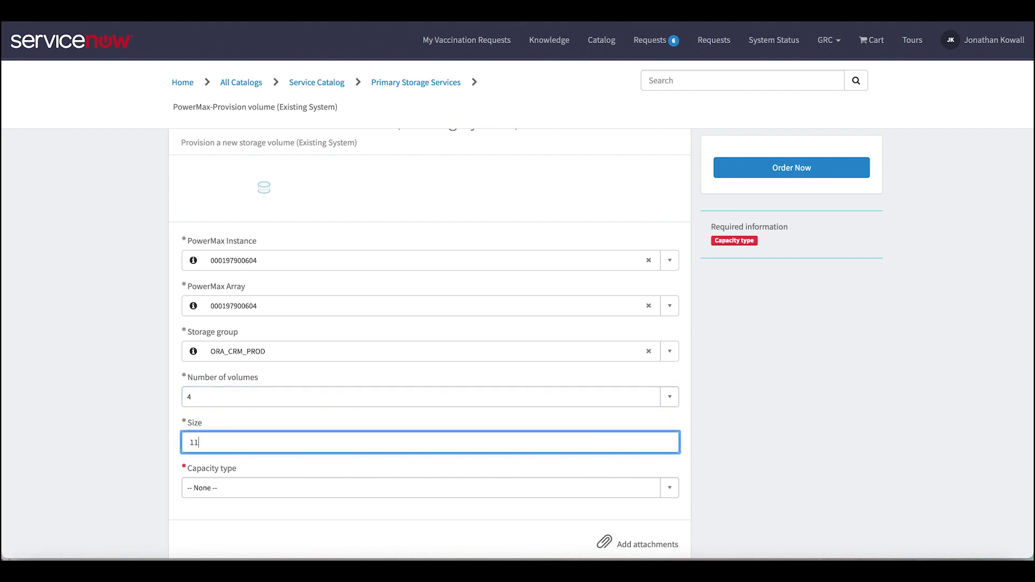
click(206, 486)
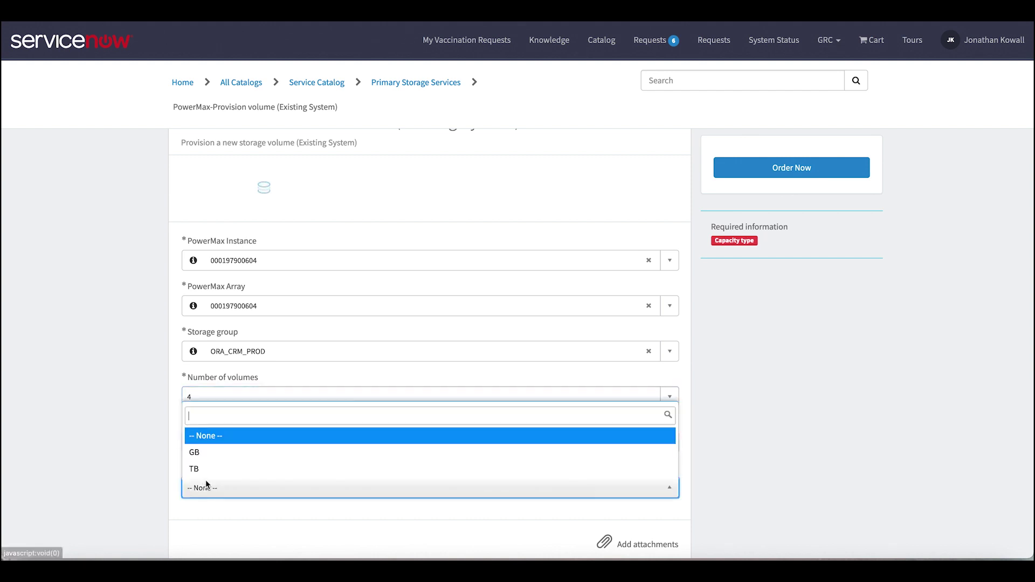
click(209, 452)
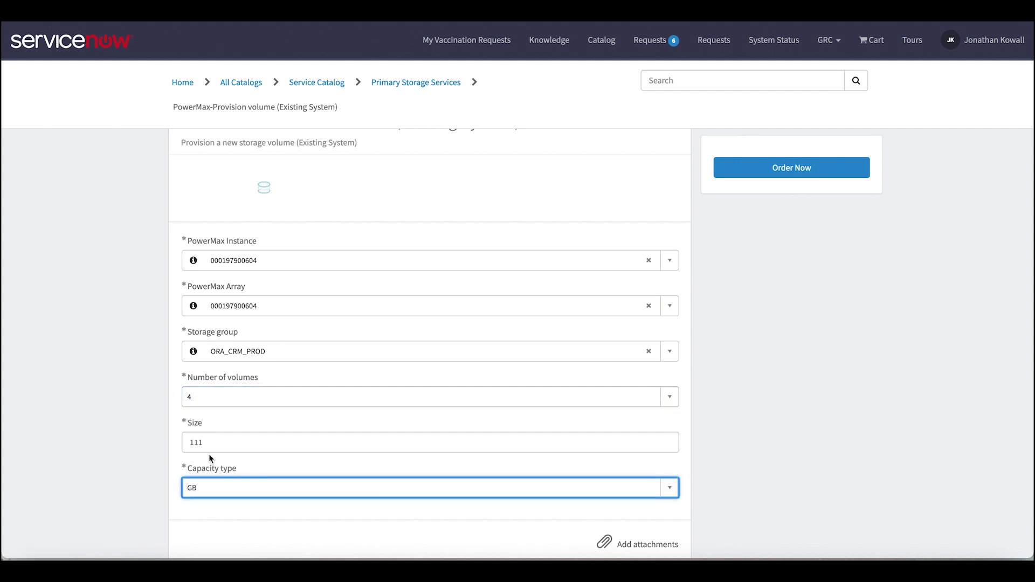
click(808, 173)
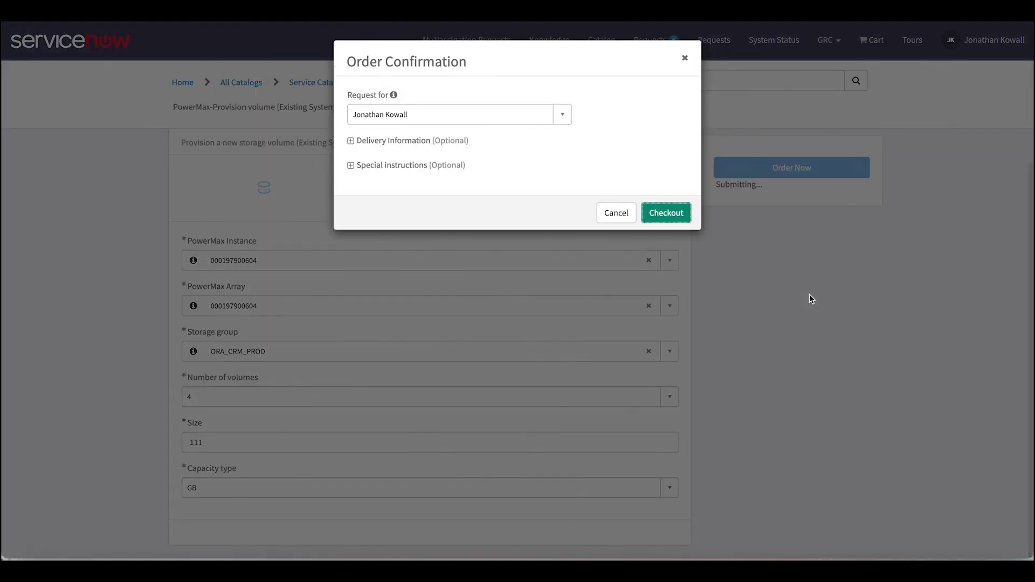
Check out the order and show that it awaits the PowerMax Approver's approval
click(665, 217)
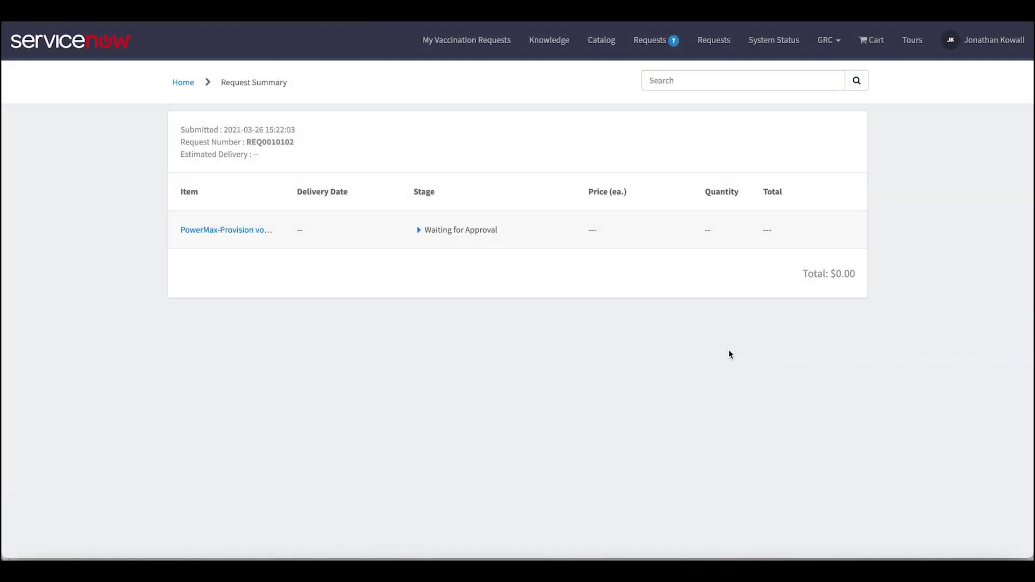
click(421, 231)
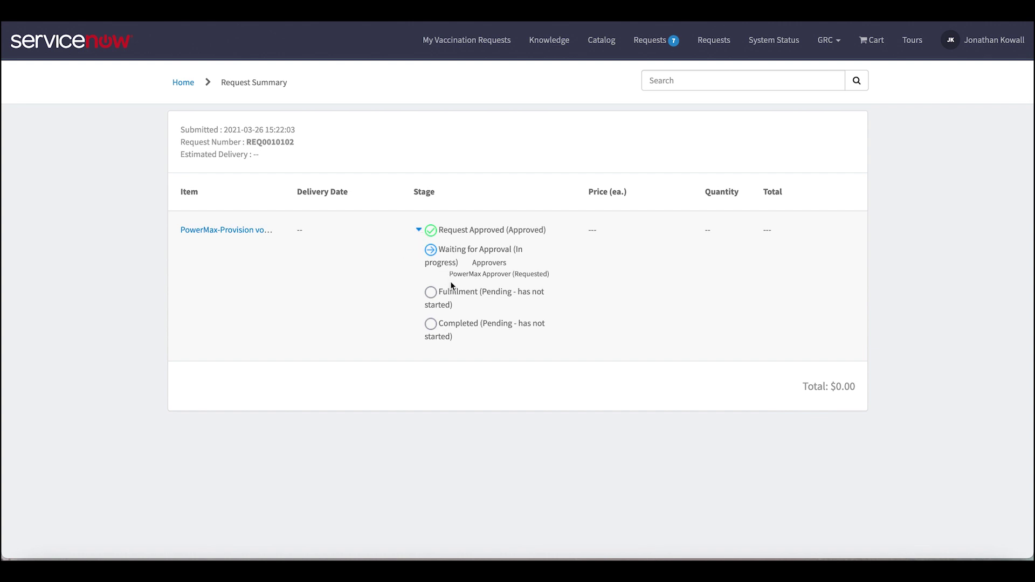
drag(450, 273, 546, 274)
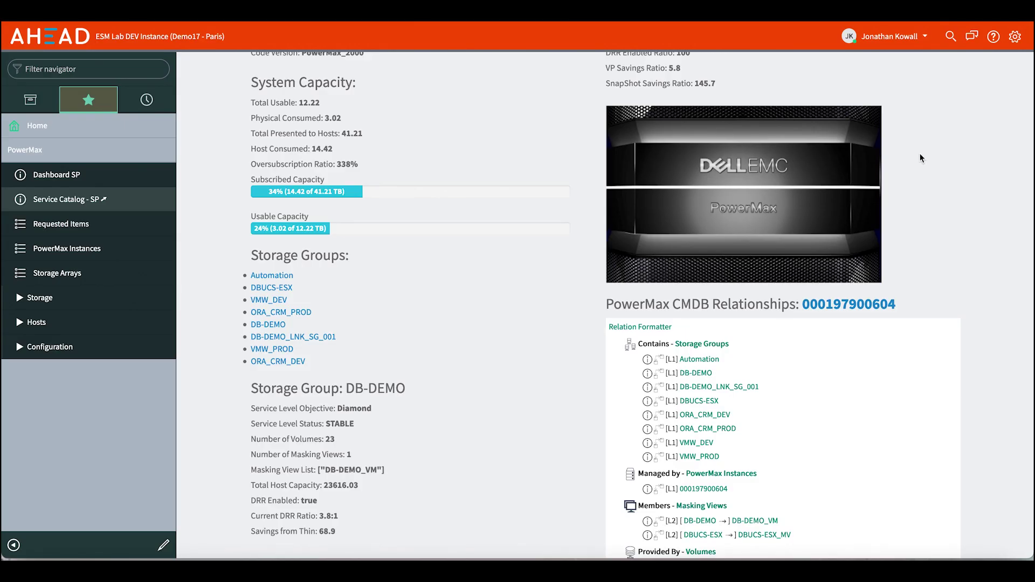
Impersonate PowerMax Approver and open their My Approvals list
click(905, 47)
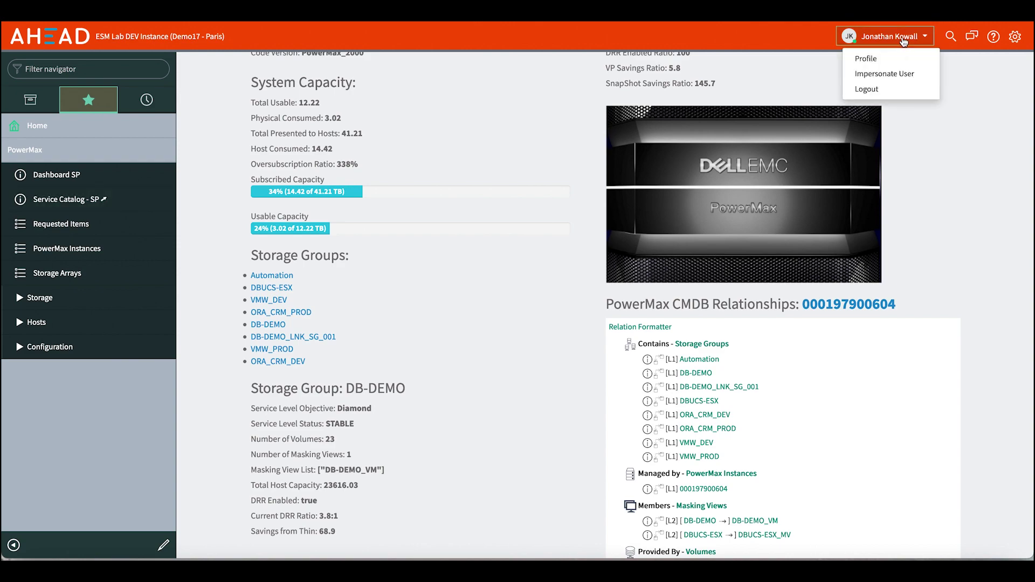
click(896, 79)
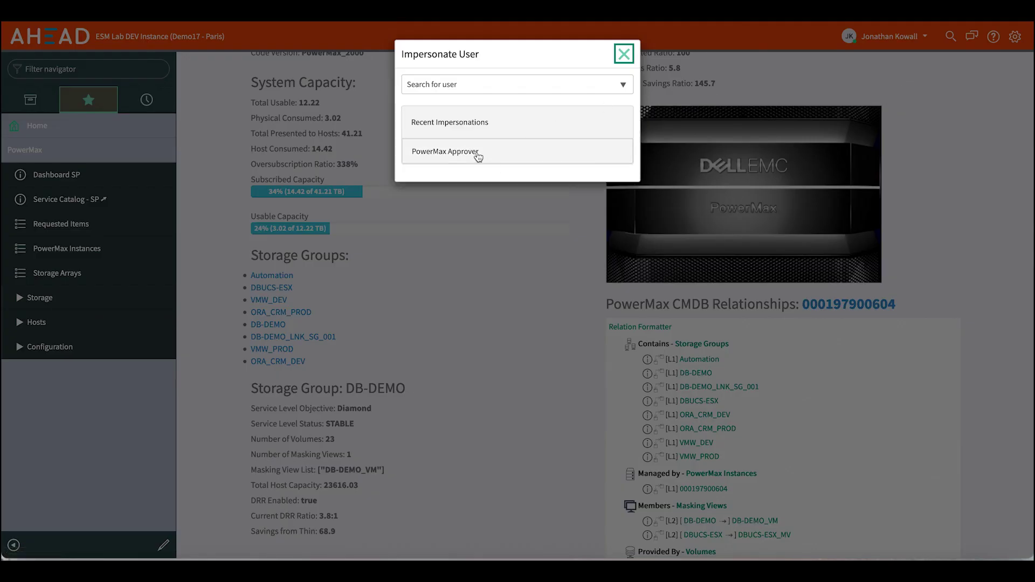
click(477, 152)
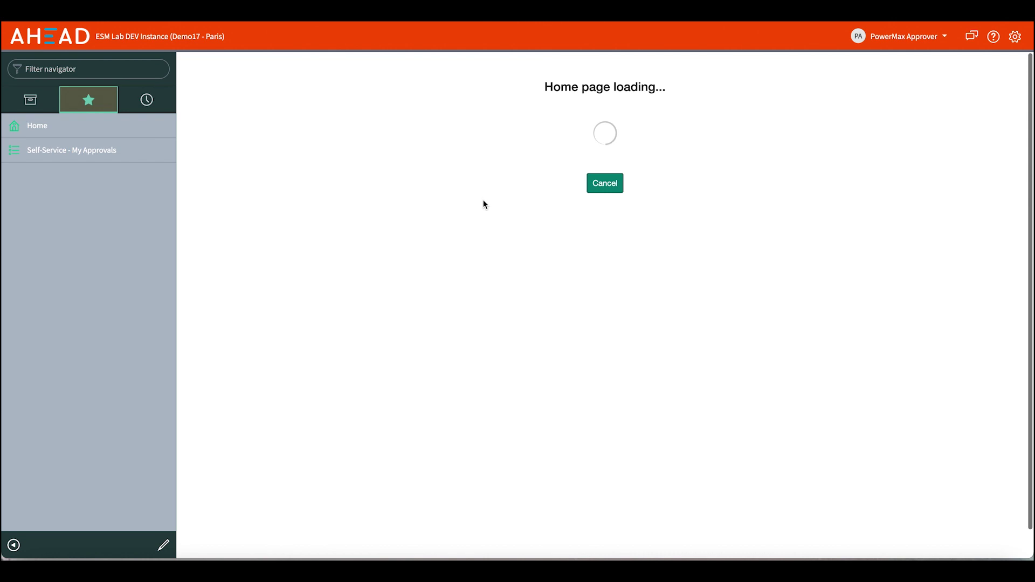
click(60, 156)
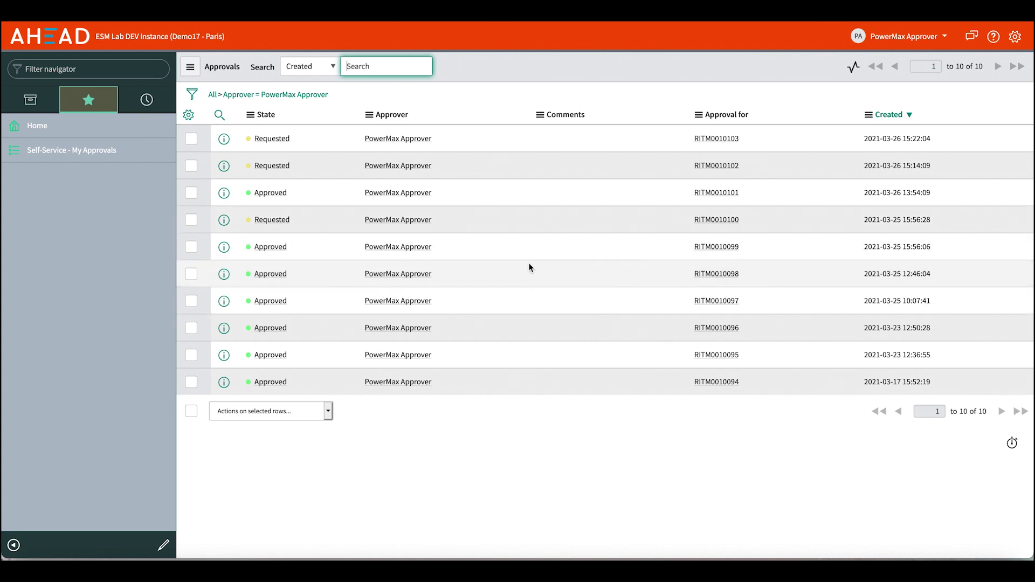
Open the RITM0010103 approval, review its ORA_CRM_PROD 4 × 111 GB details, and approve it
click(273, 140)
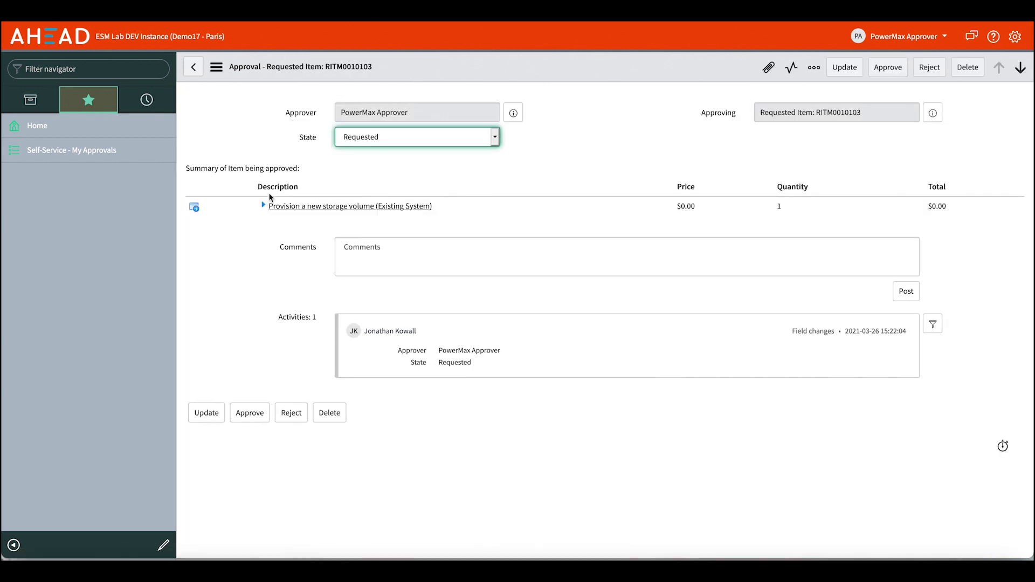
click(263, 206)
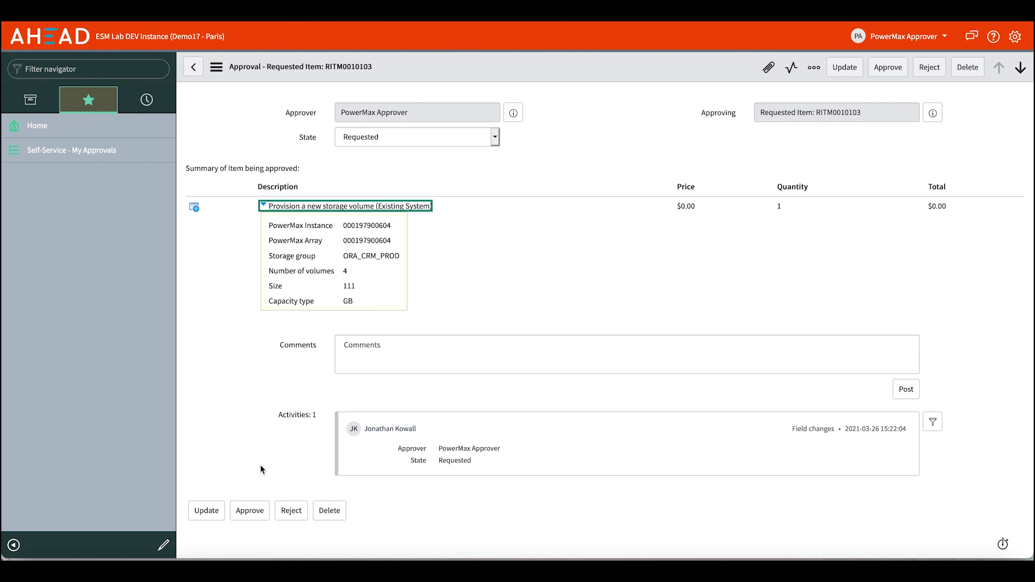
click(256, 508)
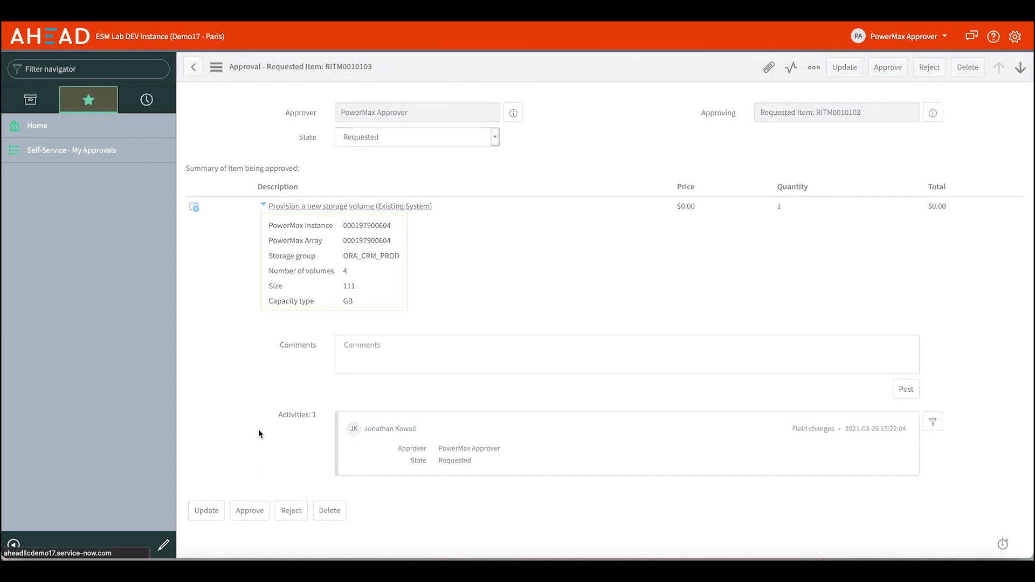